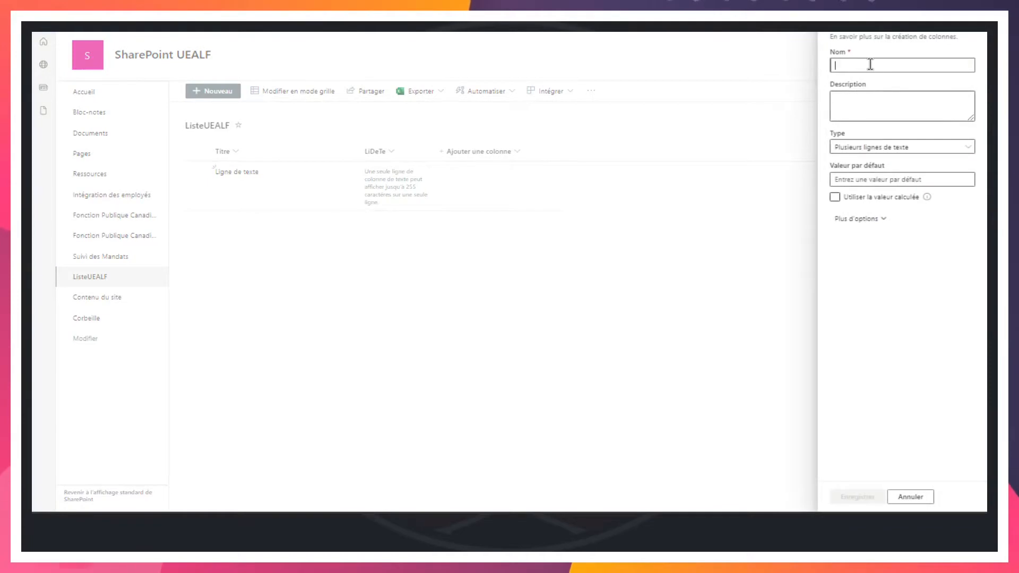
- Name the new multi-line text column PluLiDeTe, show its additional options and save the column
type("PluLiDeTe")
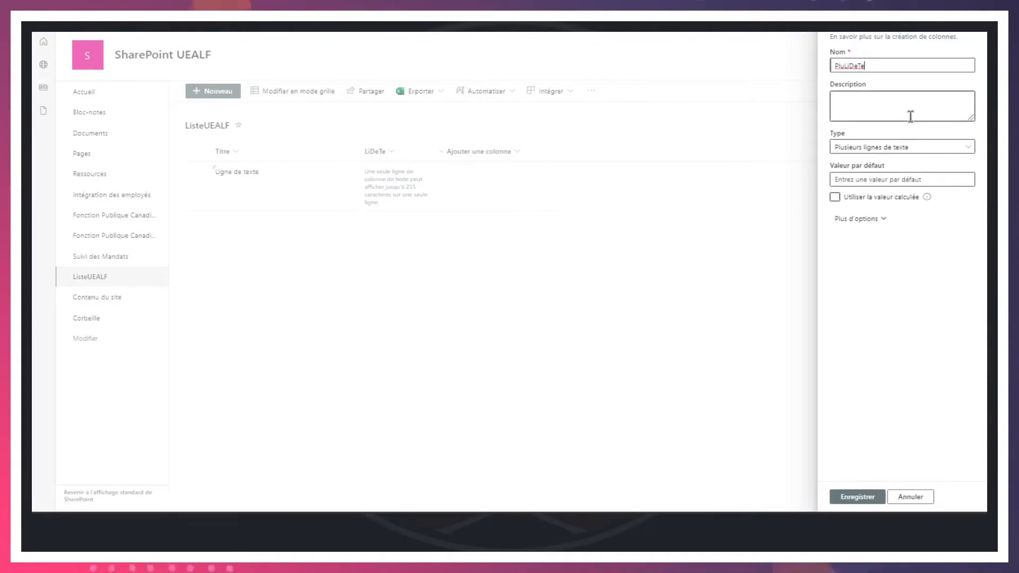
left_click(872, 229)
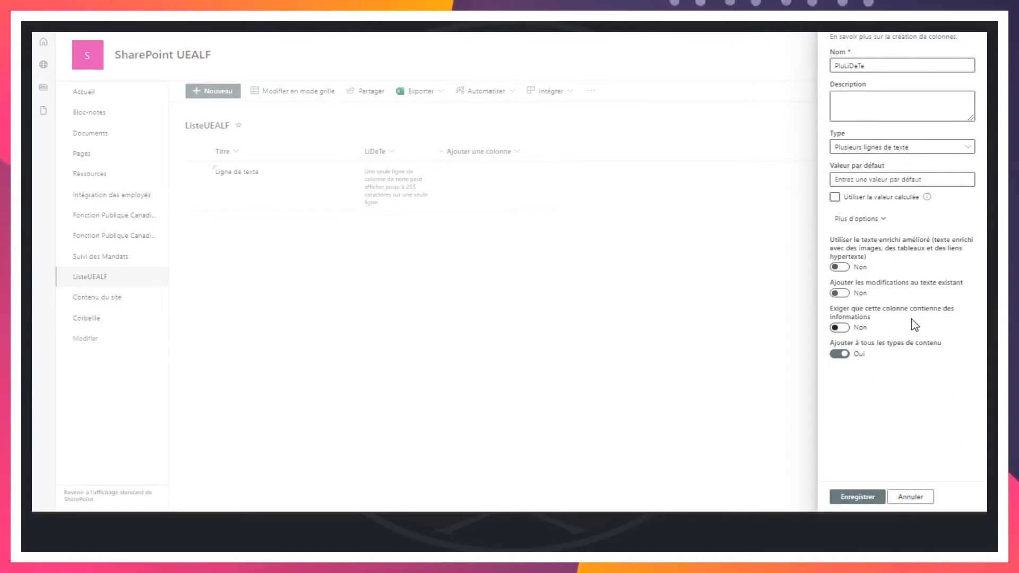
left_click(857, 497)
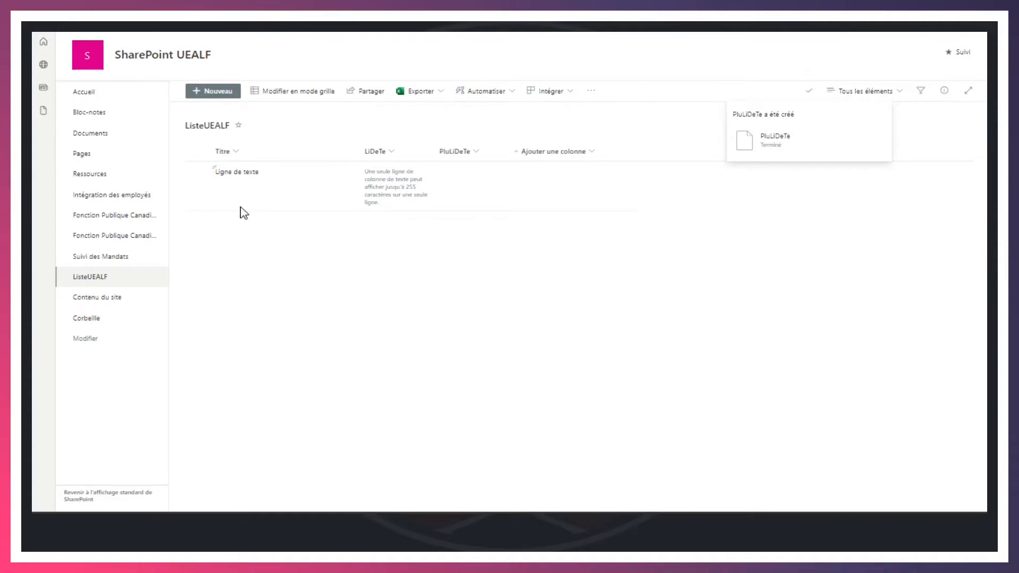
- Start a new list item with the Titre "Plusieurs lignes de texte" and "-" as the LiDeTe value
left_click(210, 95)
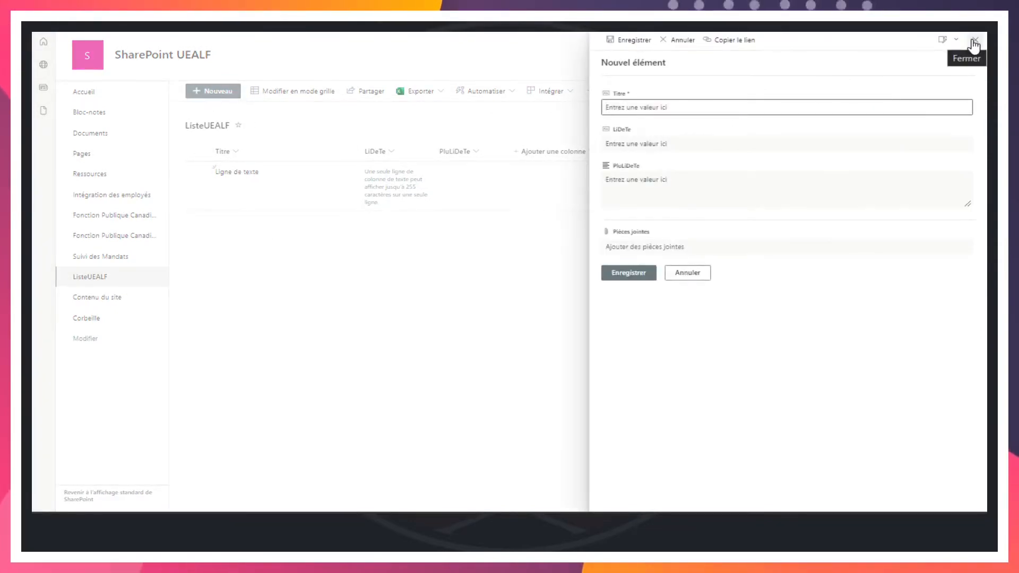
type("Plusieur")
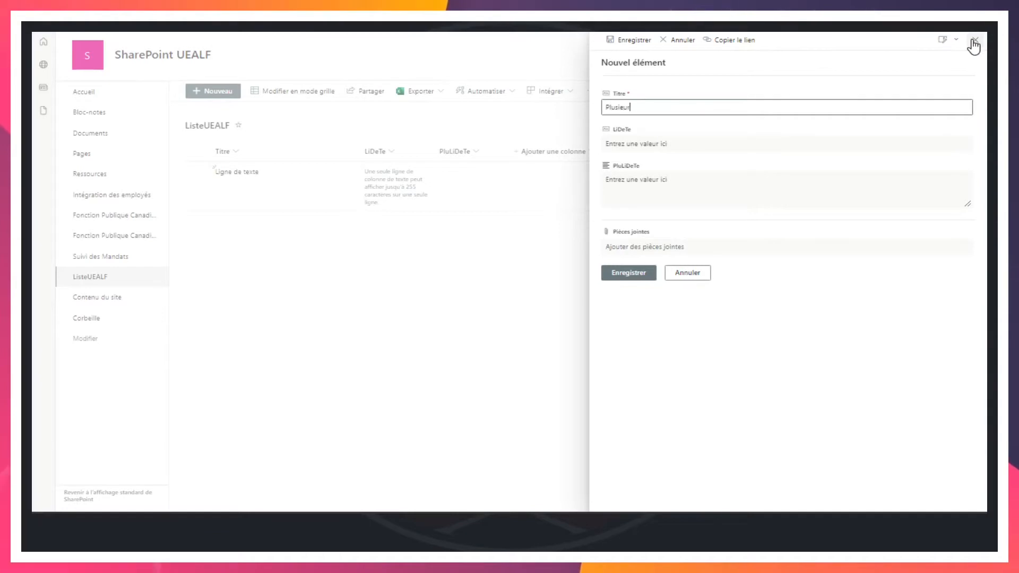
type("s lignes de texte")
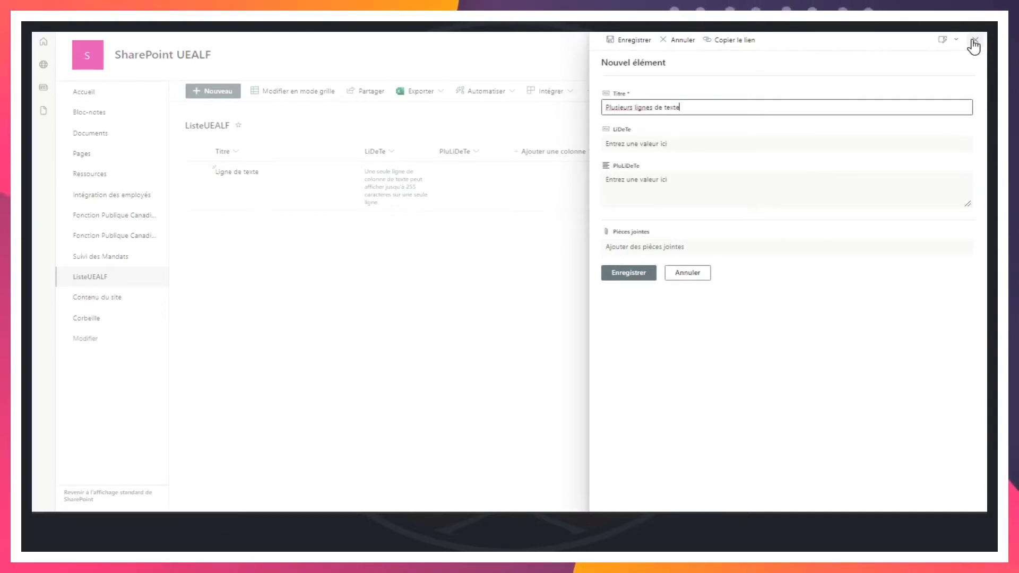
key("Tab")
type("-")
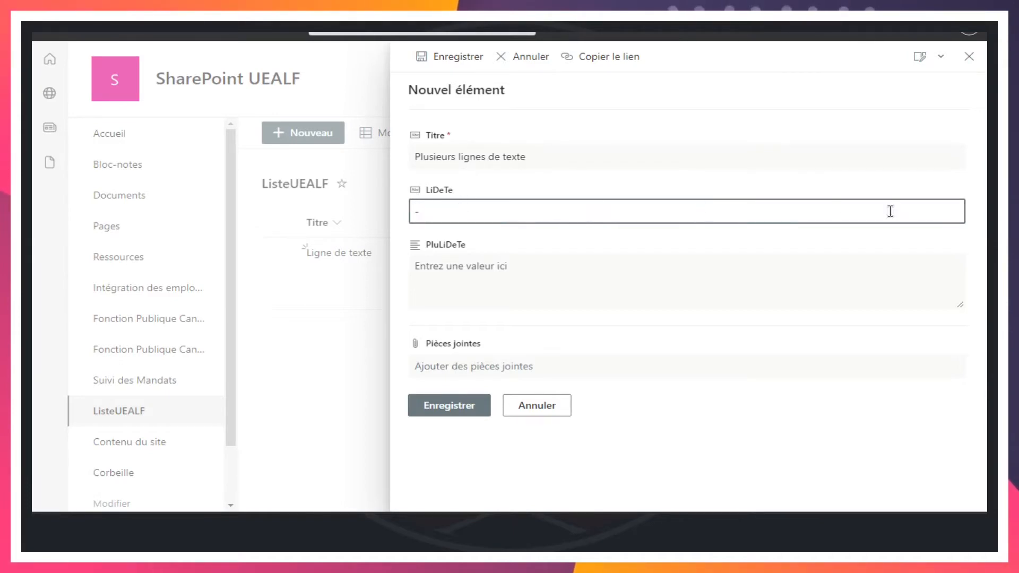
- Enter PluLiDeTe text starting "Une colonne Plusieurs lignes de texte peut stocker jusqu'à 63 999 caractères", split before "Ce type de colonne", and save the item
left_click(467, 274)
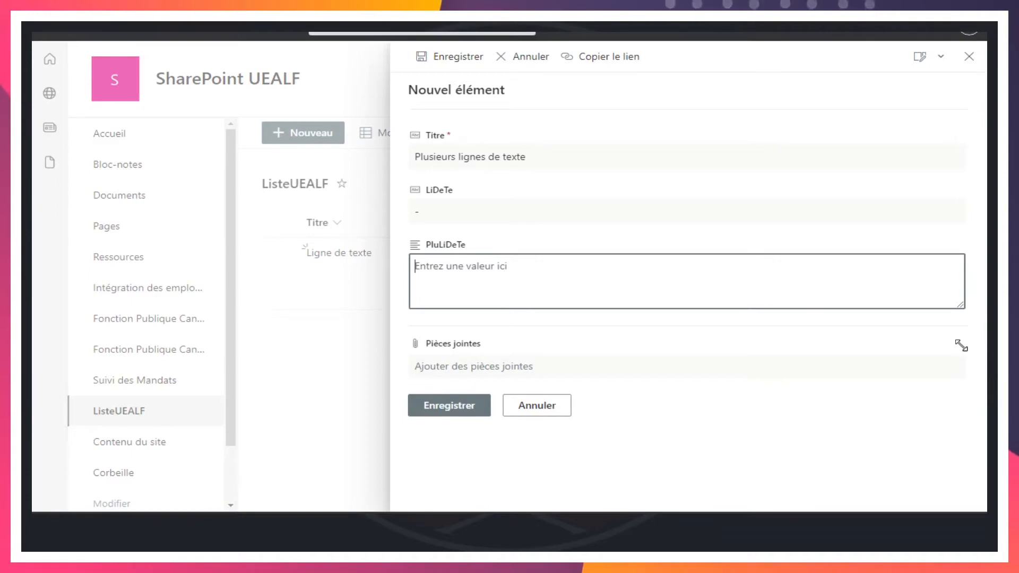
type("Une colonne Plusieurs lignes de texte peut stocker jusqu'à 63 999 caractères et vous pouvez spécifier le nombre de lignes de texte que vous souhaitez afficher lorsque les utilisateurs saisissent des informations sur un élément. Ce type de colonne affiche tout le texte lorsque la colonne est affichée dans une liste ou une bibliothèque.")
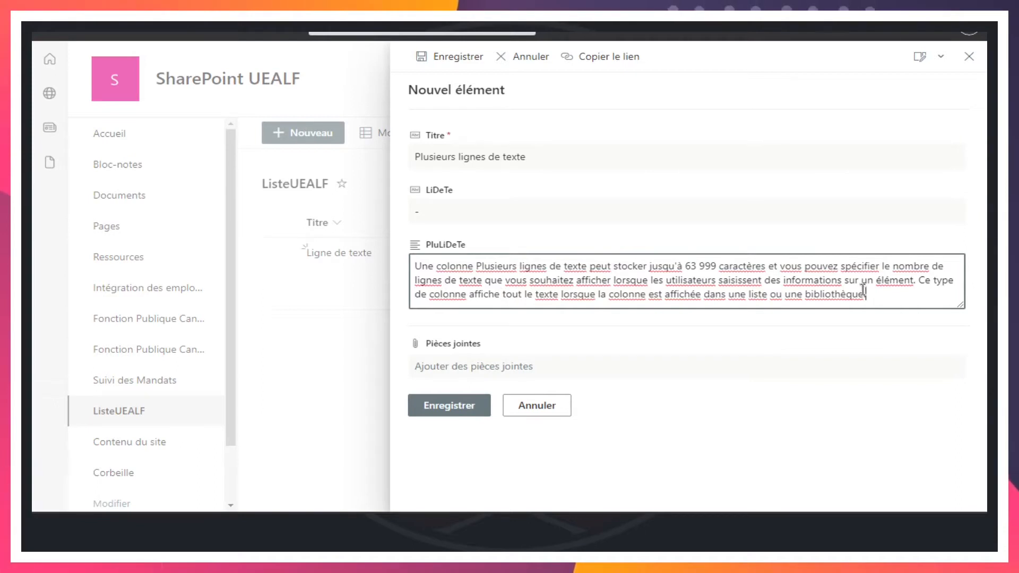
left_click(920, 281)
key("Return")
key("Return")
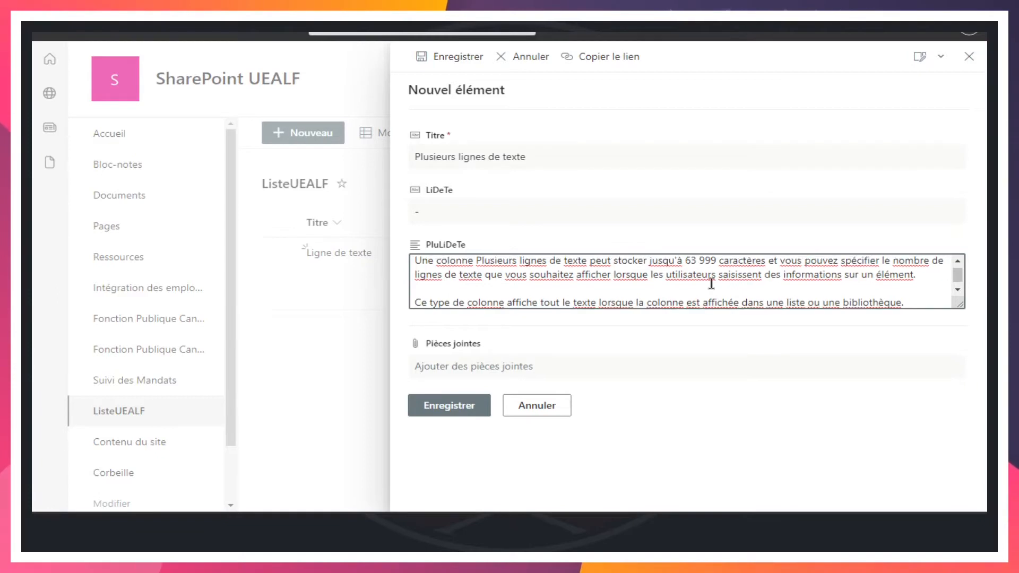
scroll(711, 281, "up", 1)
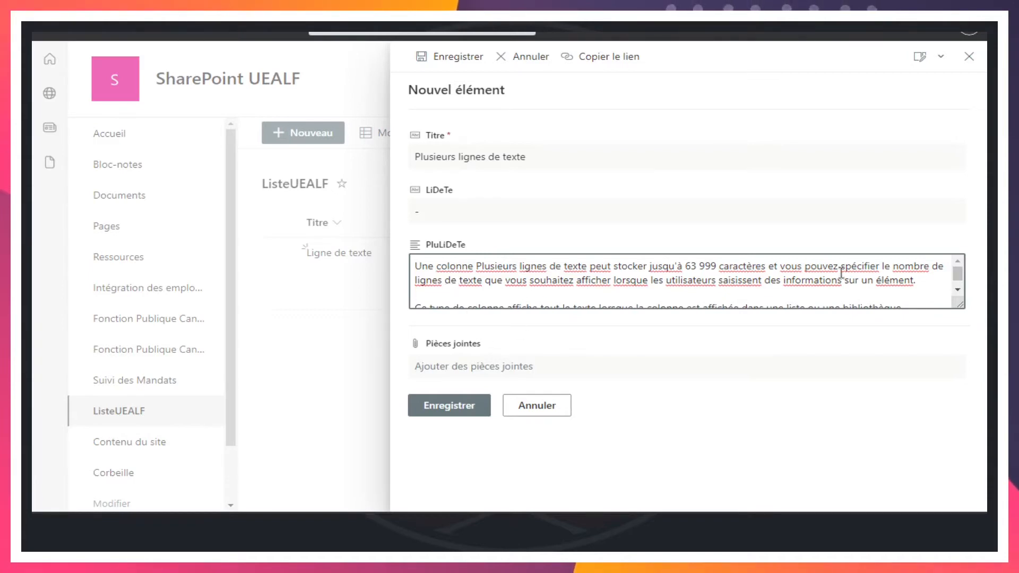
left_click(452, 406)
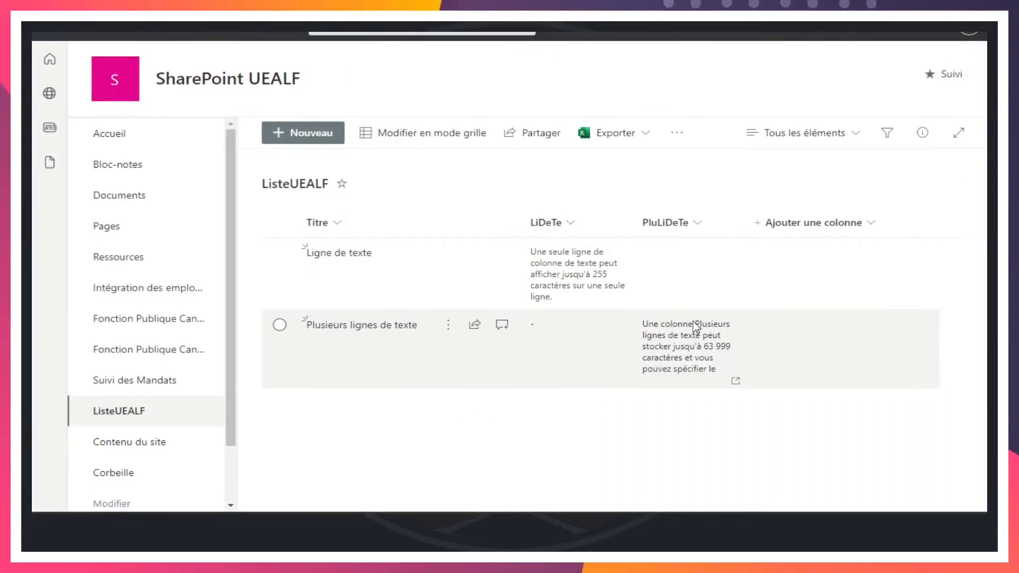
- Edit the PluLiDeTe column to enable enhanced rich text (images, tables and hyperlinks) and save the column
left_click(698, 225)
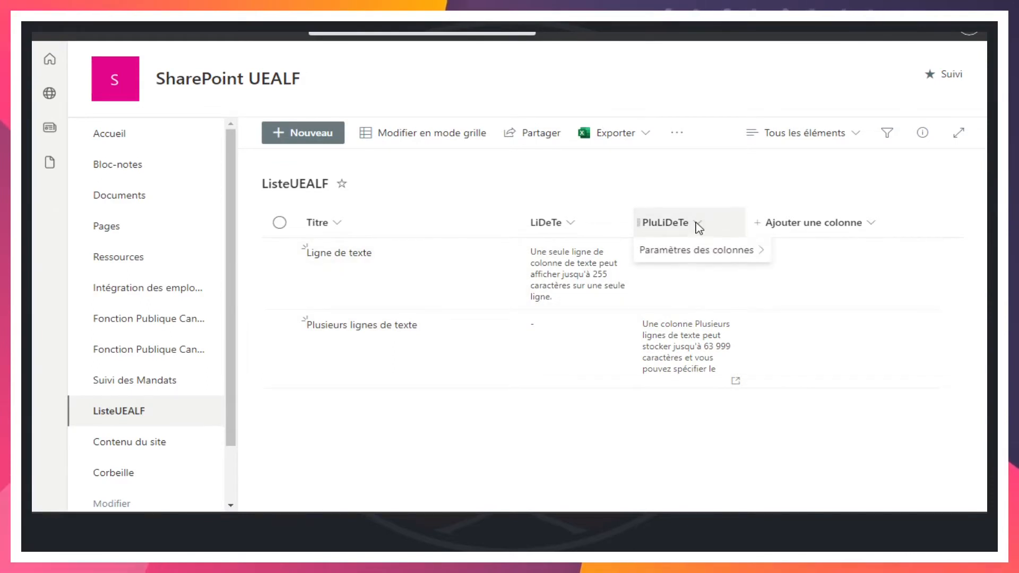
mouse_move(693, 257)
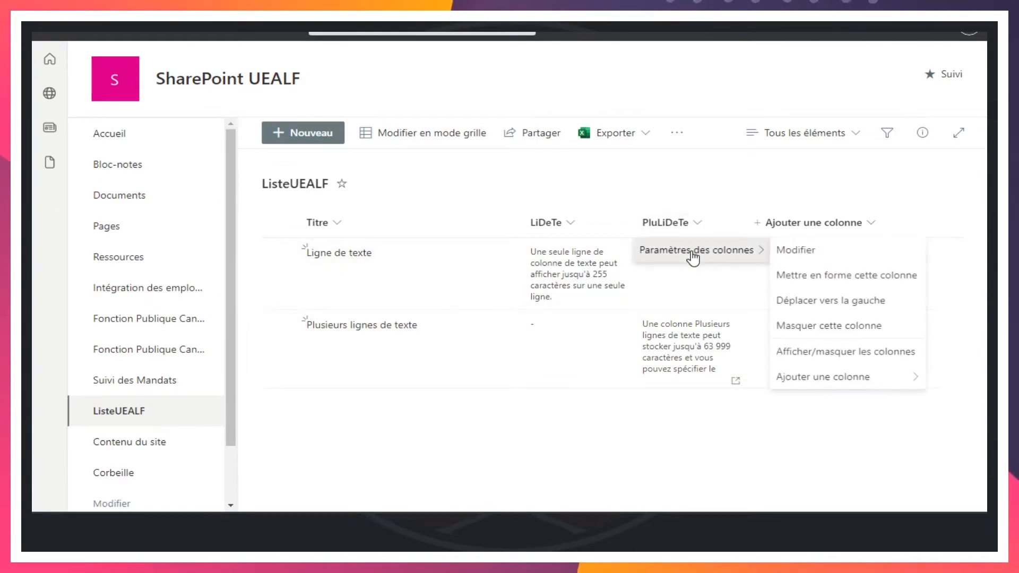
left_click(804, 254)
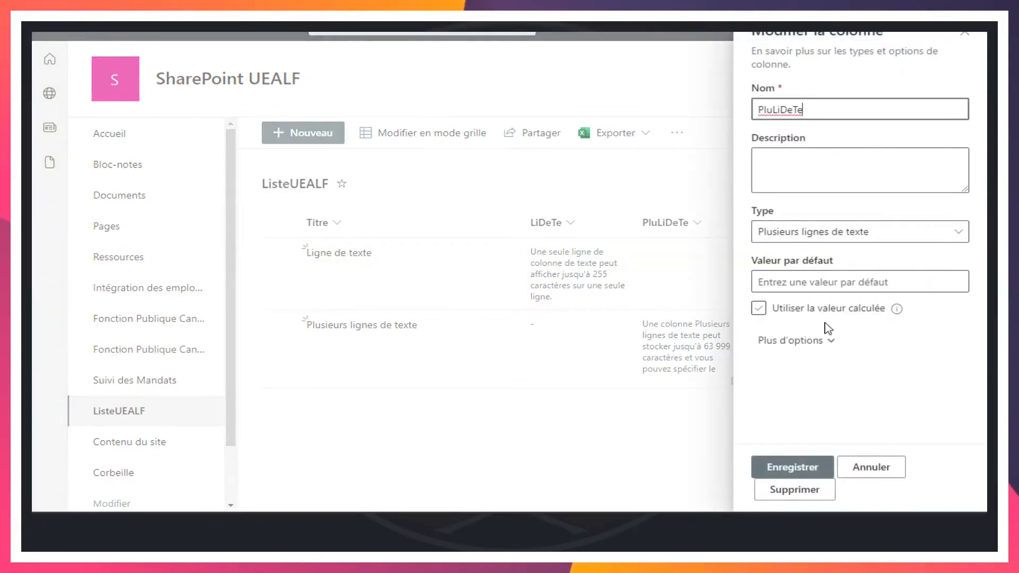
left_click(797, 340)
scroll(835, 345, "down", 2)
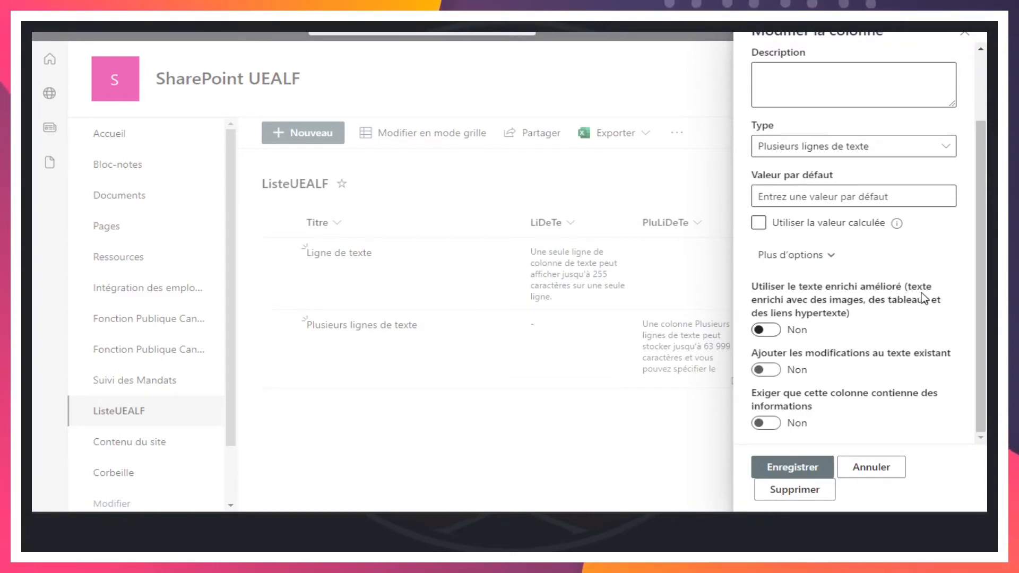
left_click(766, 331)
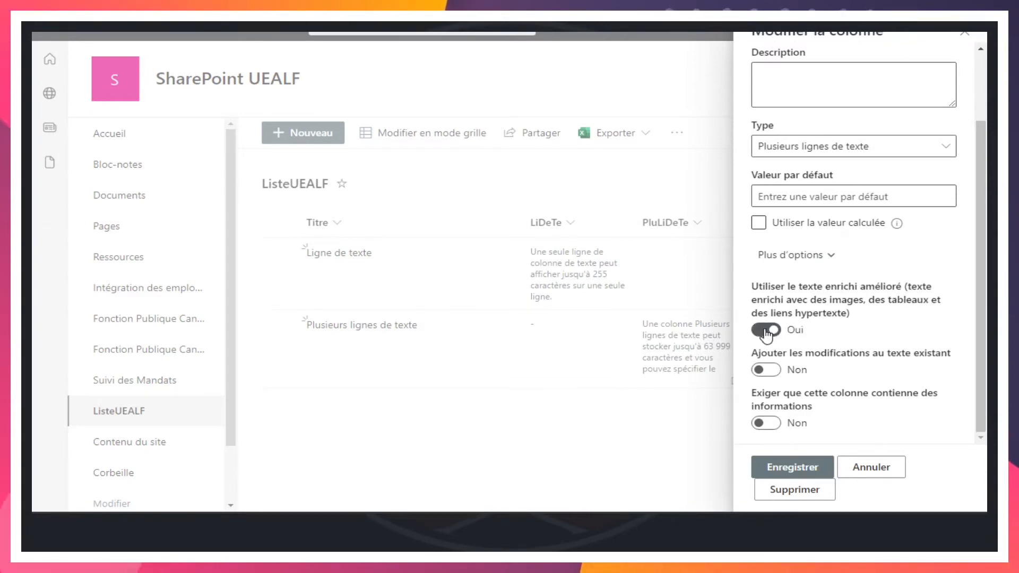
left_click(791, 468)
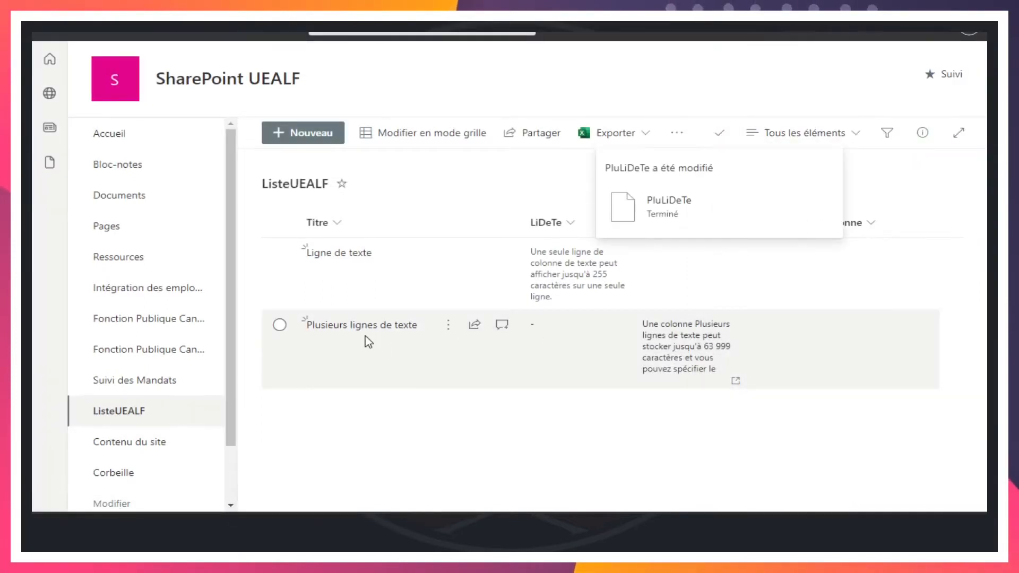
- Open the PluLiDeTe text of the item "Plusieurs lignes de texte" for rich editing and make "63 999 caractères" bold
left_click(277, 328)
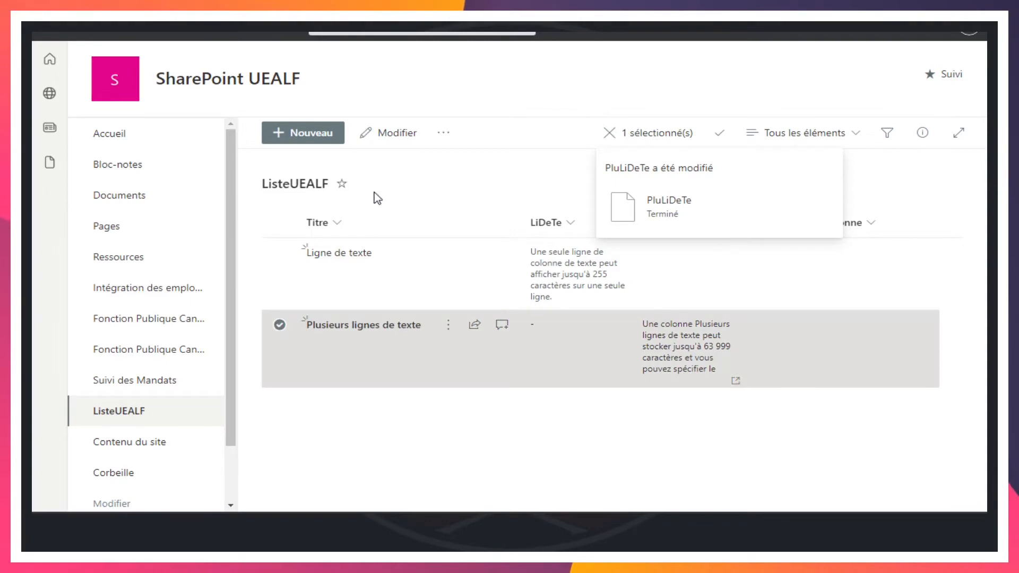
left_click(397, 133)
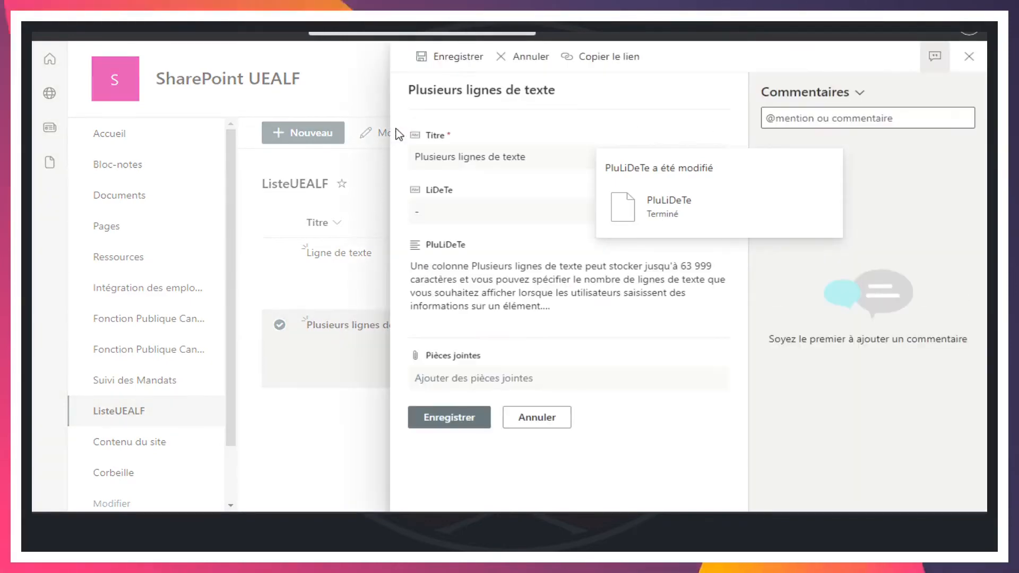
left_click(485, 304)
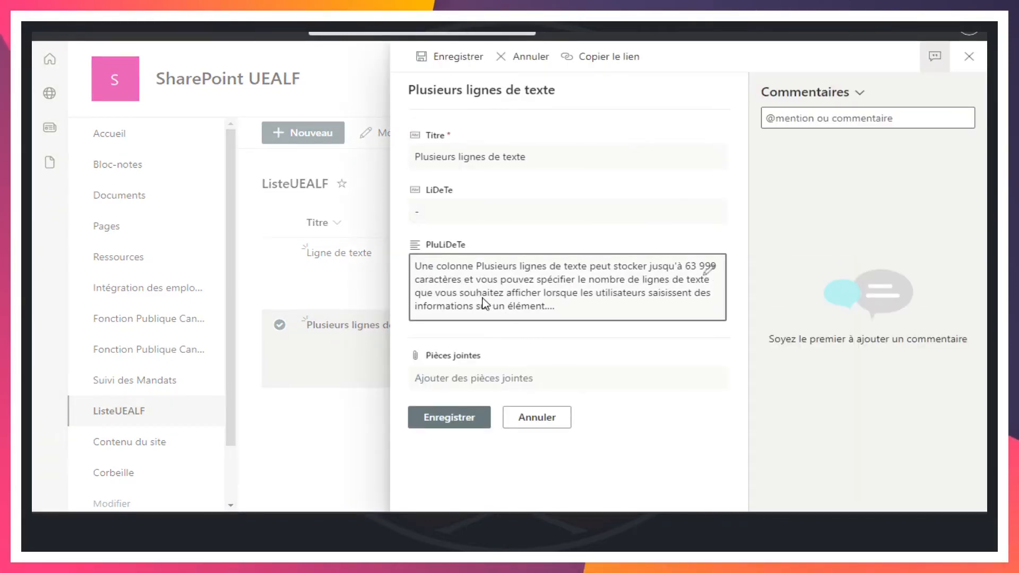
left_click(711, 273)
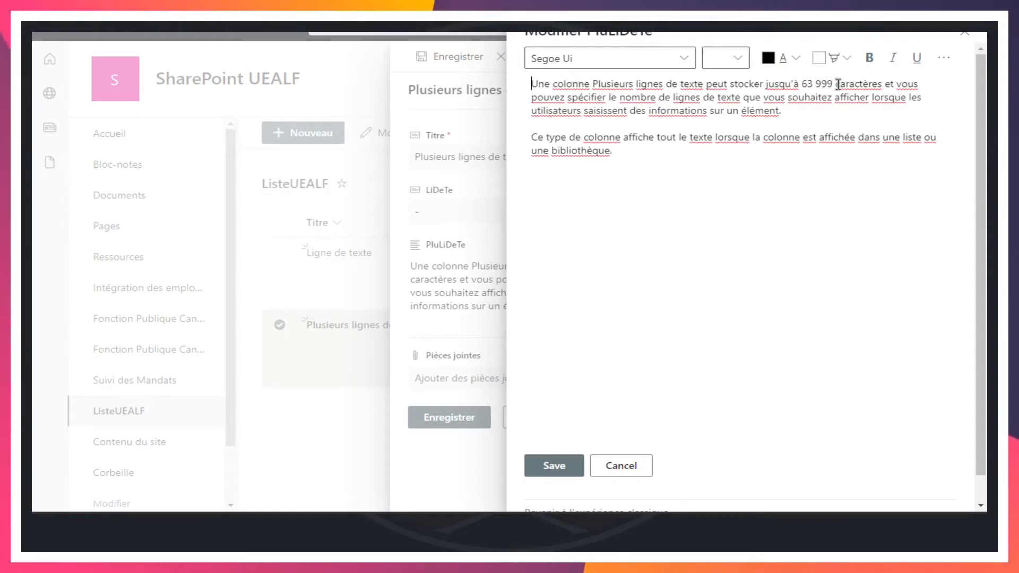
left_click_drag(832, 84, 872, 83)
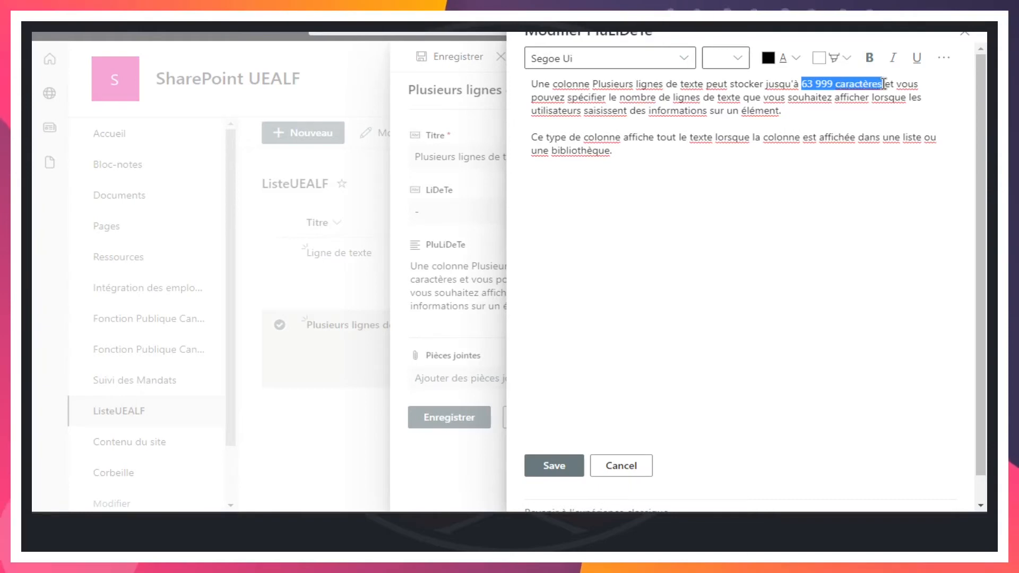
left_click(870, 59)
left_click(714, 111)
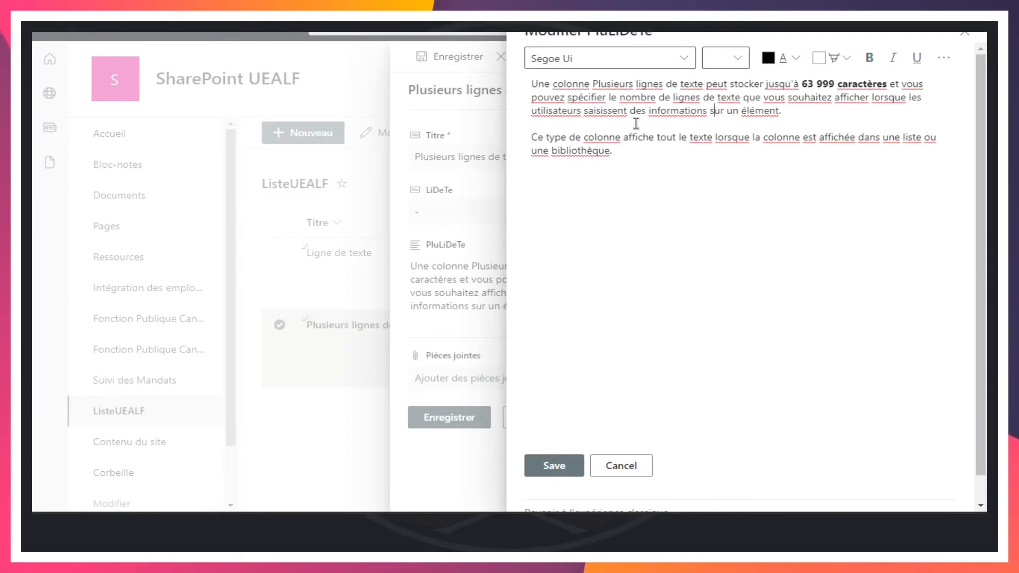
- Colour the words "Ce type de colonne" at the start of the second paragraph light red
left_click_drag(533, 139, 626, 137)
left_click(796, 58)
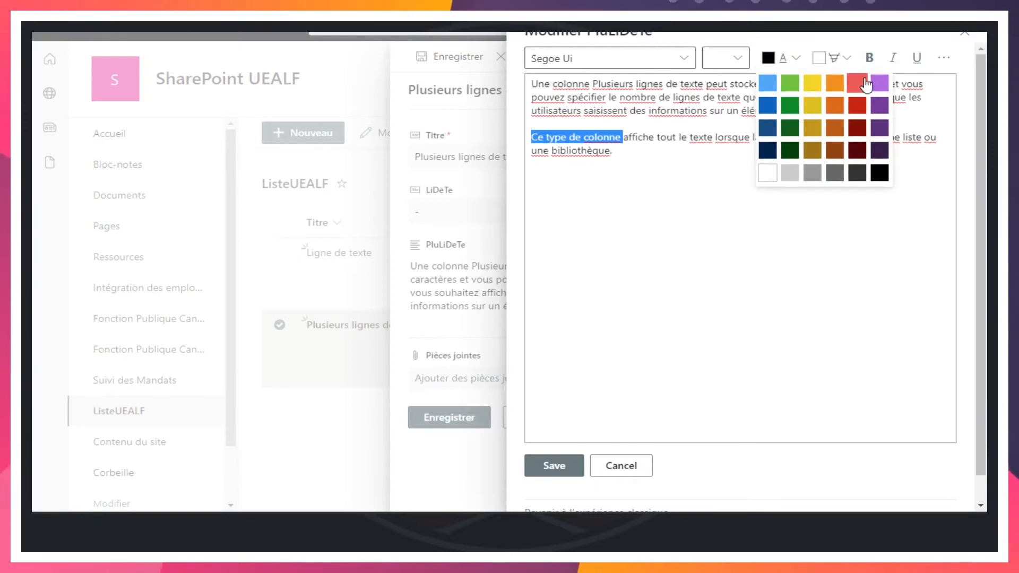
left_click(856, 84)
left_click(696, 125)
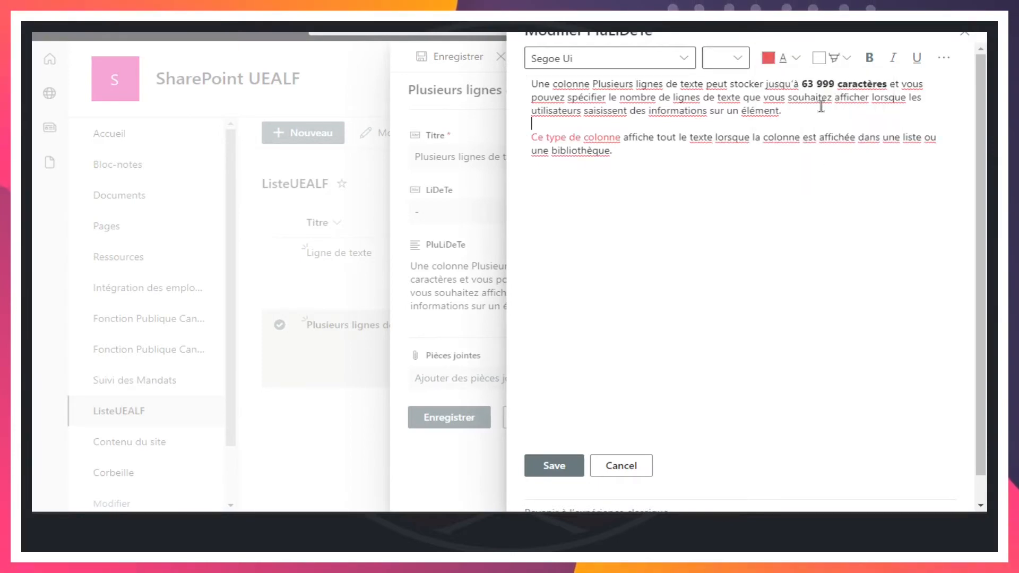
- Highlight the words "la colonne est affichée" in the second paragraph in light yellow
left_click_drag(753, 137, 856, 133)
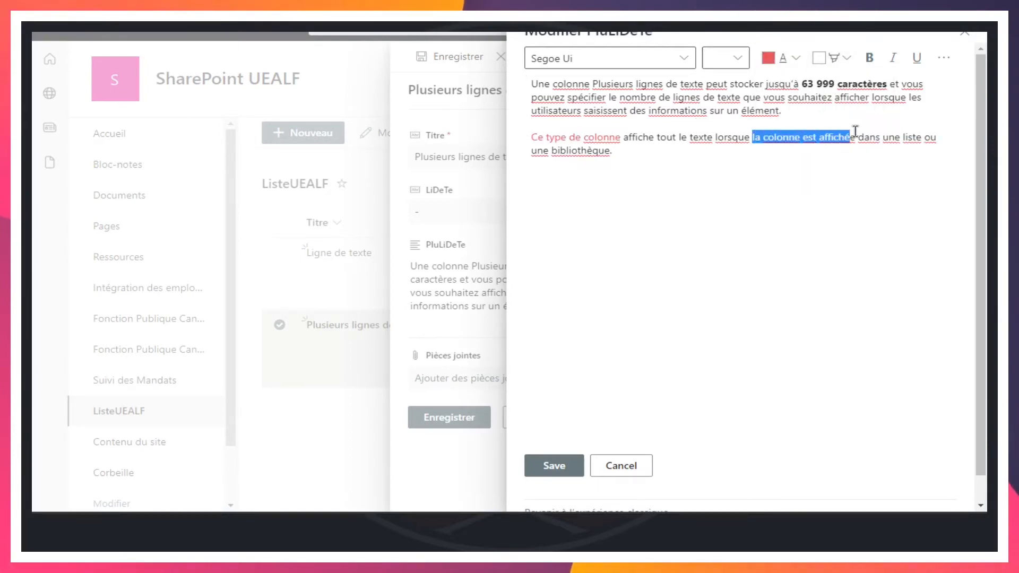
left_click(835, 58)
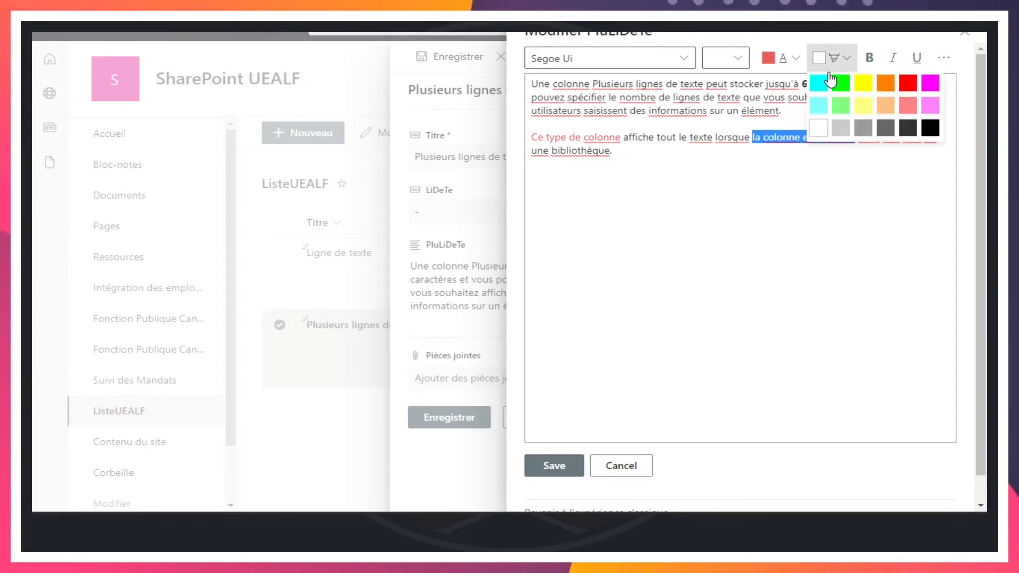
left_click(864, 107)
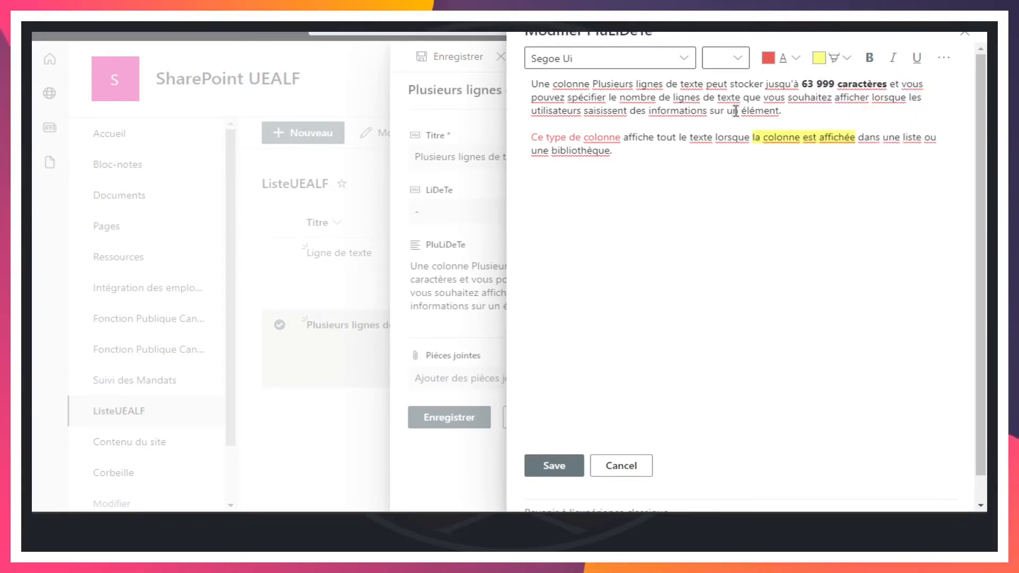
- Add the line "En savoir plus sur Soka Wakata.com" below the last paragraph
left_click(944, 57)
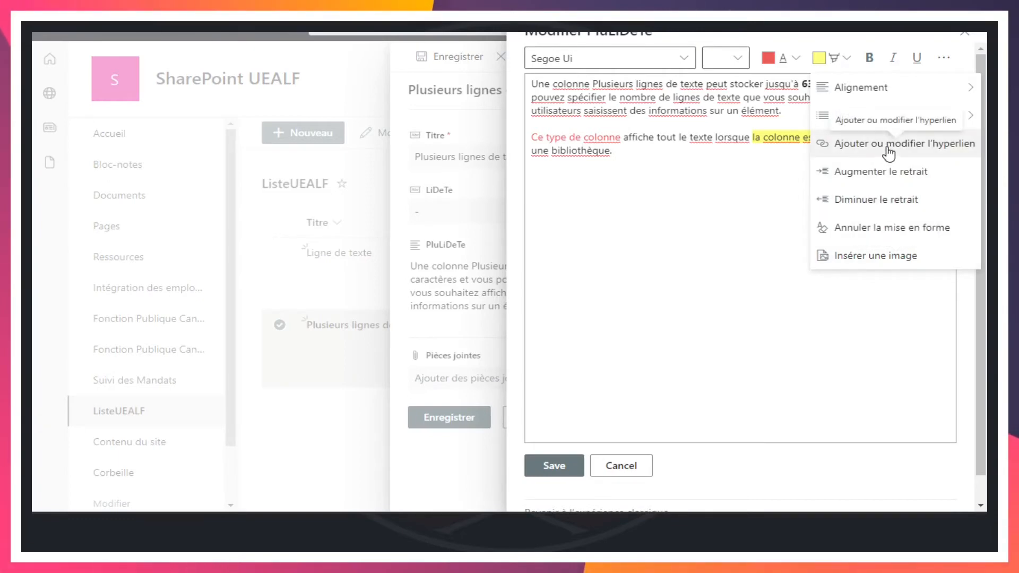
left_click(664, 128)
left_click(620, 155)
key("Return")
type("En savoir plus s")
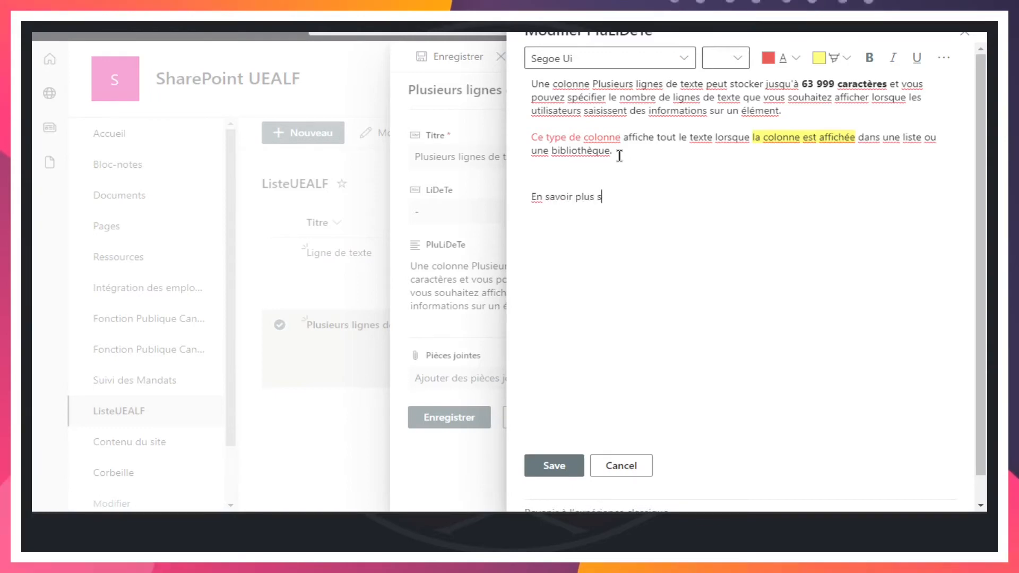
type("ur Soka Wakat")
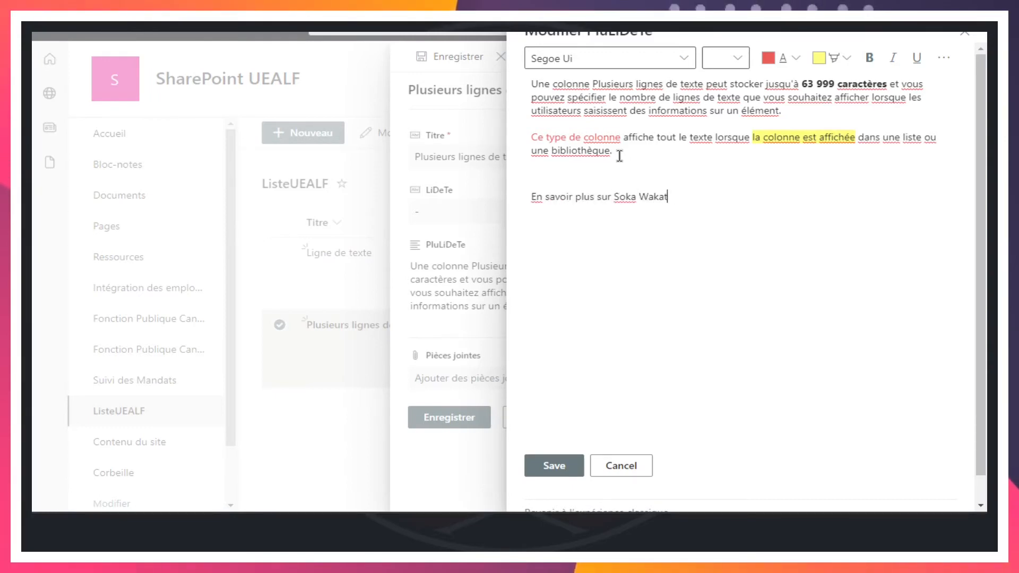
key("shift+Left")
key("shift+Left")
key("shift+Left")
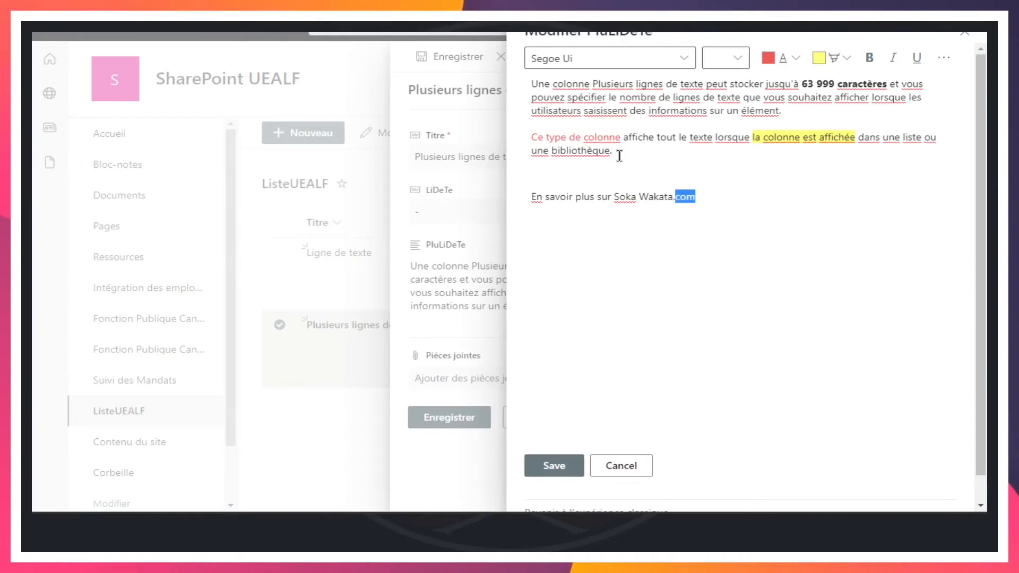
key("ctrl+shift+Left")
key("ctrl+shift+Left")
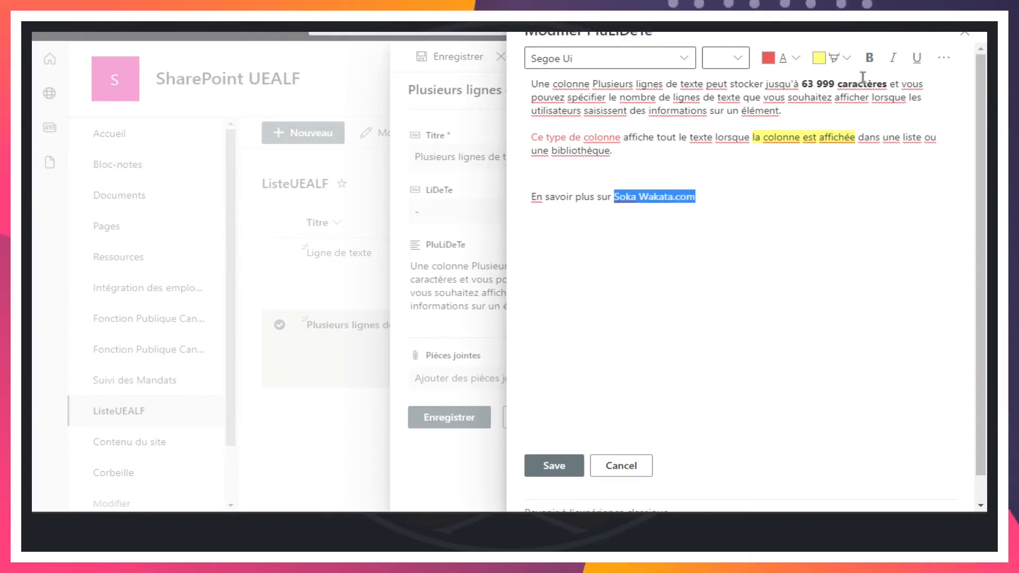
left_click(944, 57)
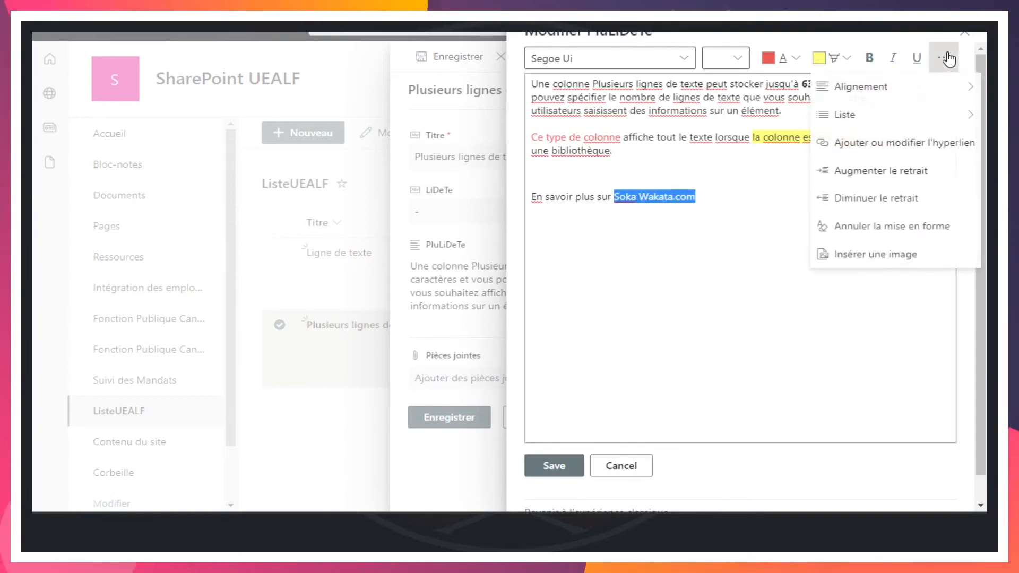
left_click(880, 146)
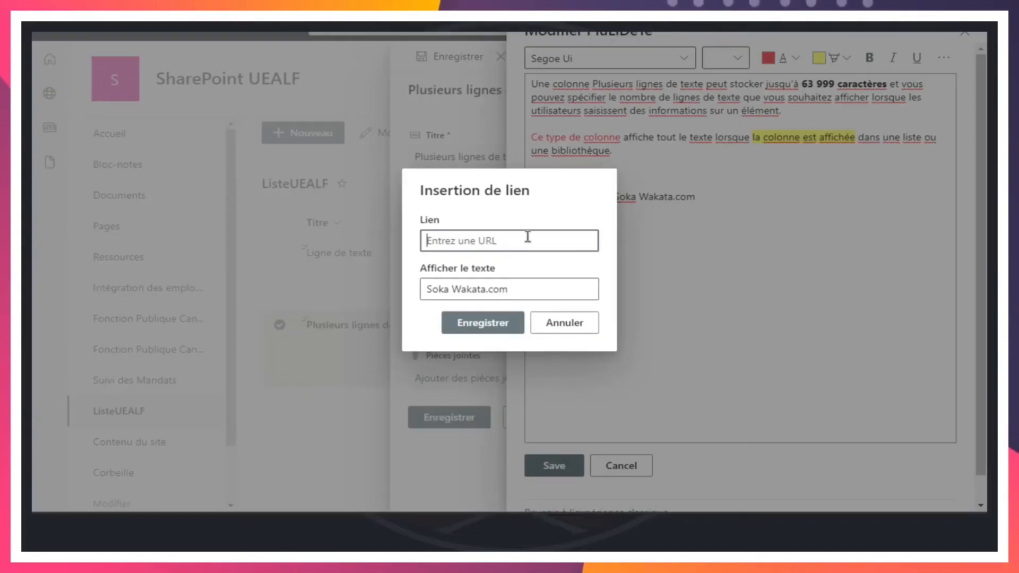
type("https://")
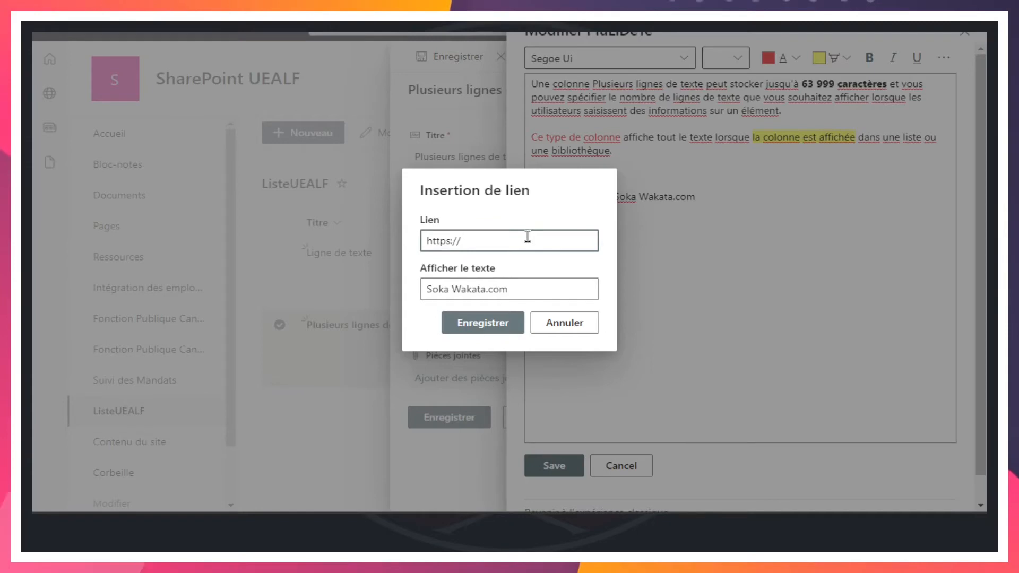
type("www.sok")
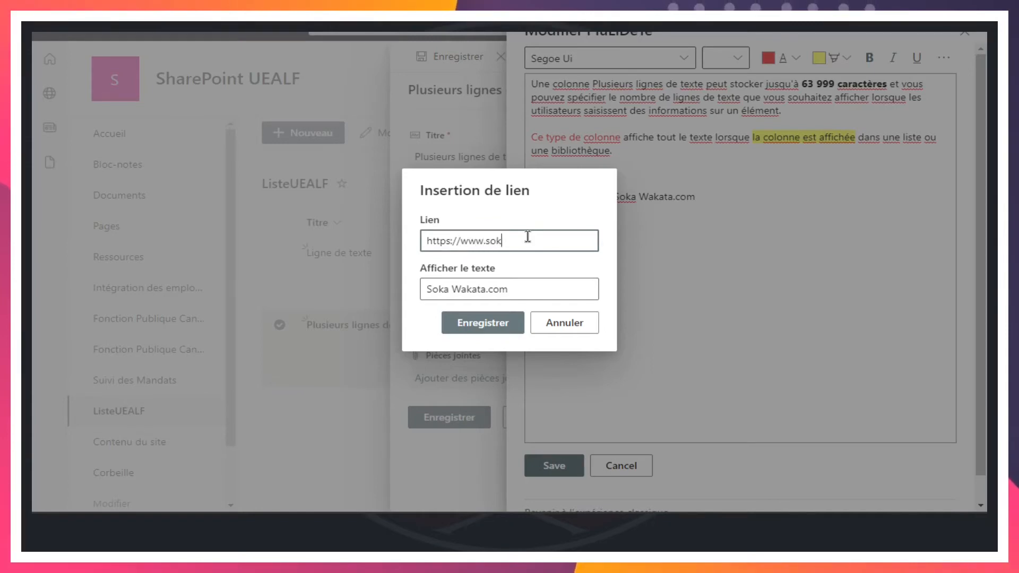
type("awakata.com")
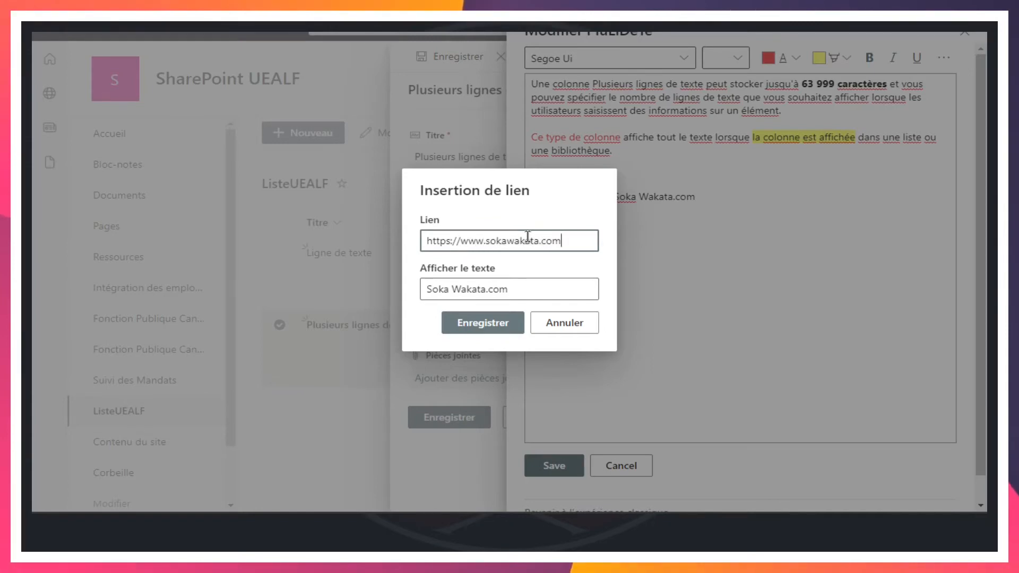
left_click(482, 322)
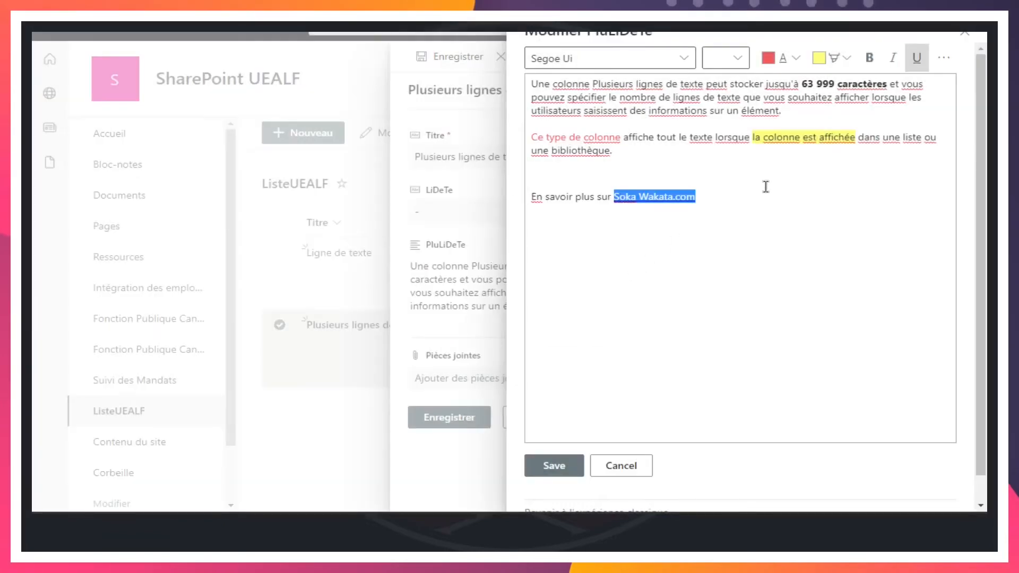
- Save the formatted PluLiDeTe text and the item "Plusieurs lignes de texte"
left_click(621, 162)
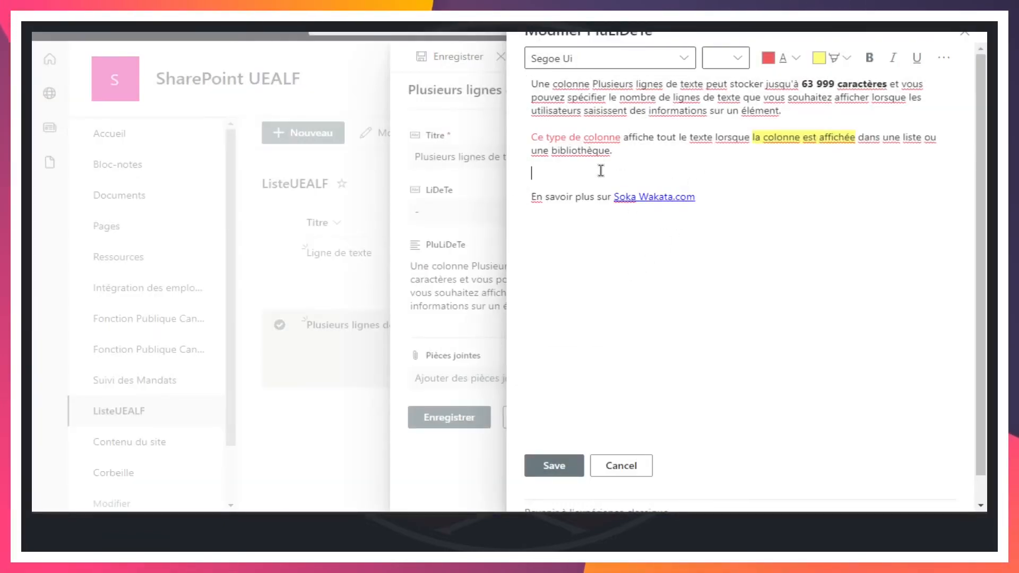
left_click(556, 466)
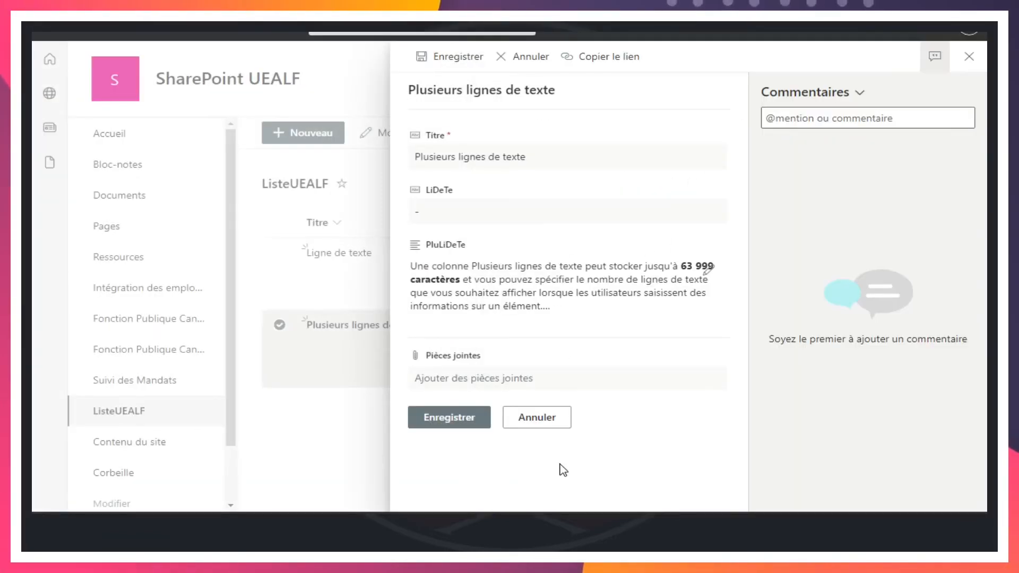
left_click(458, 425)
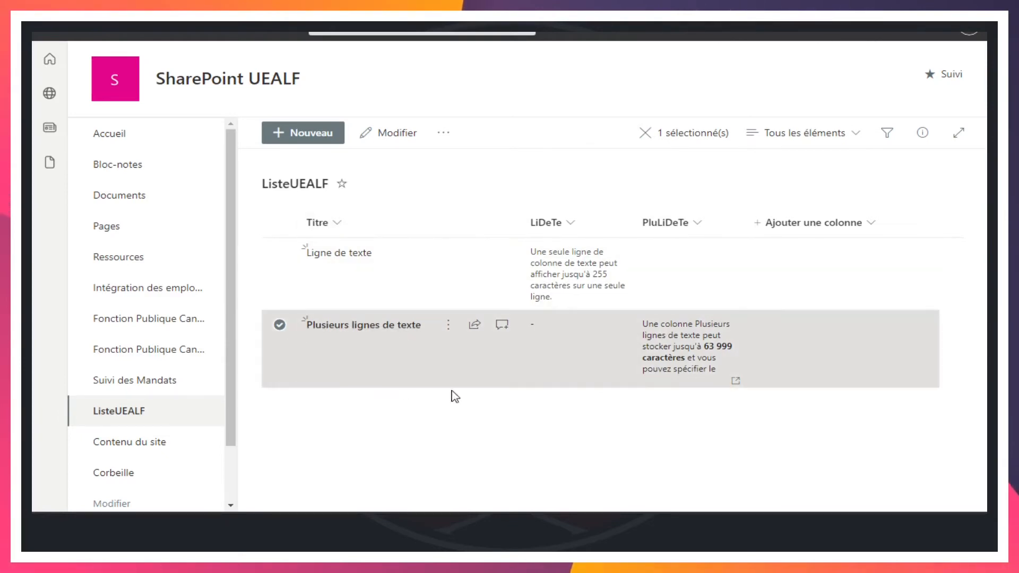
- Examine the additional options of the PluLiDeTe column, including enhanced rich text and appending changes, and close its settings without saving
left_click(785, 286)
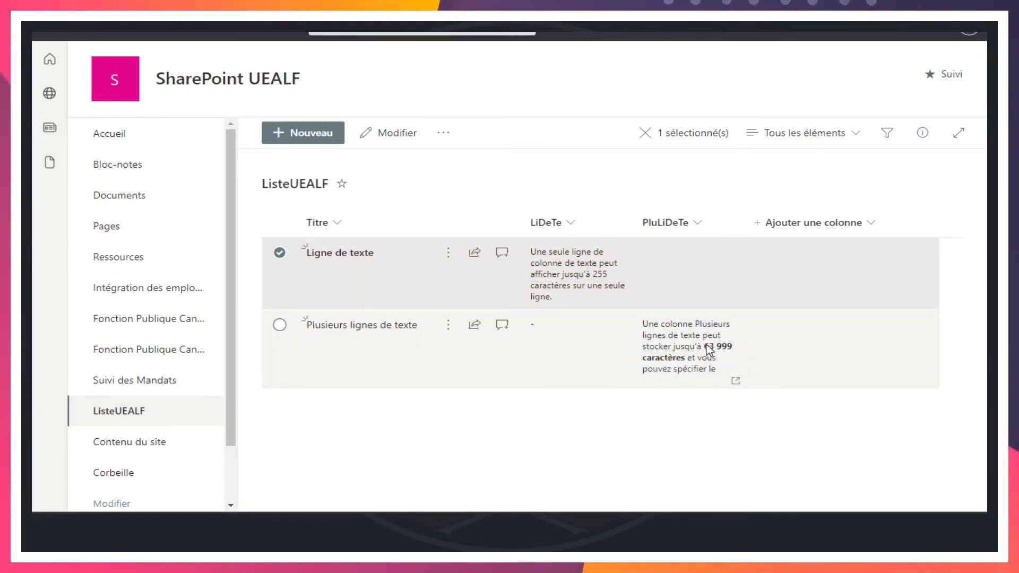
left_click(700, 223)
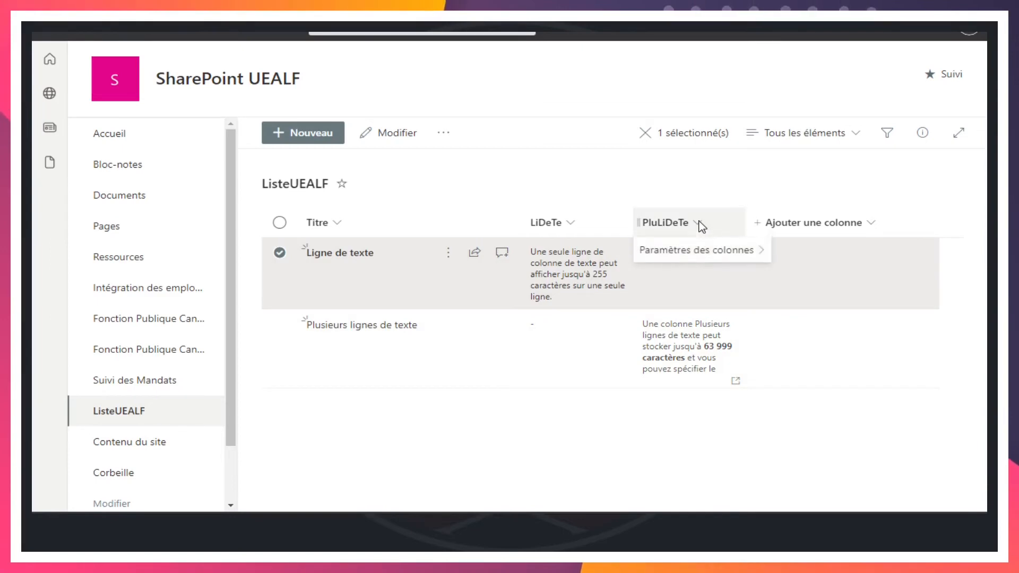
mouse_move(699, 255)
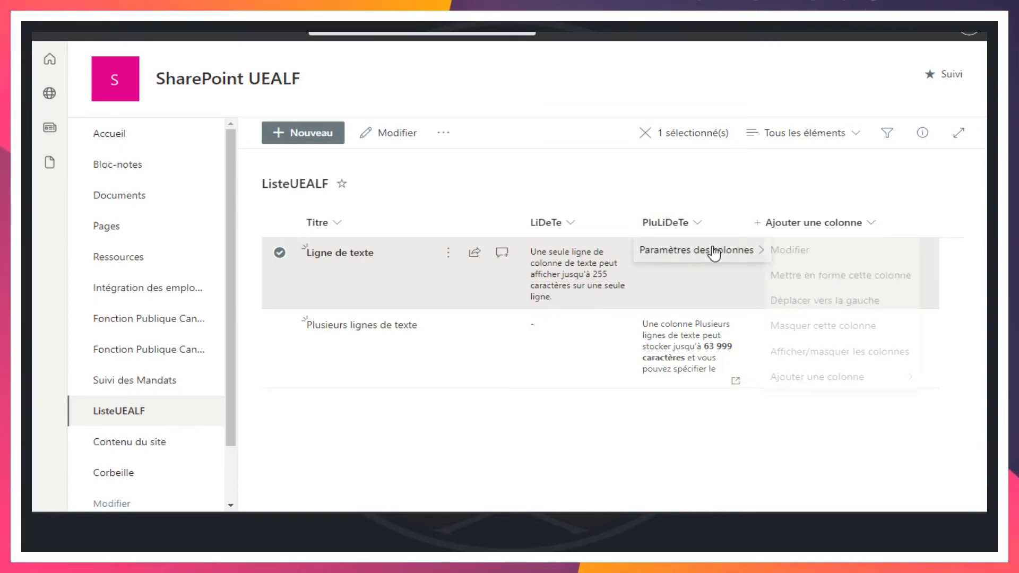
left_click(786, 254)
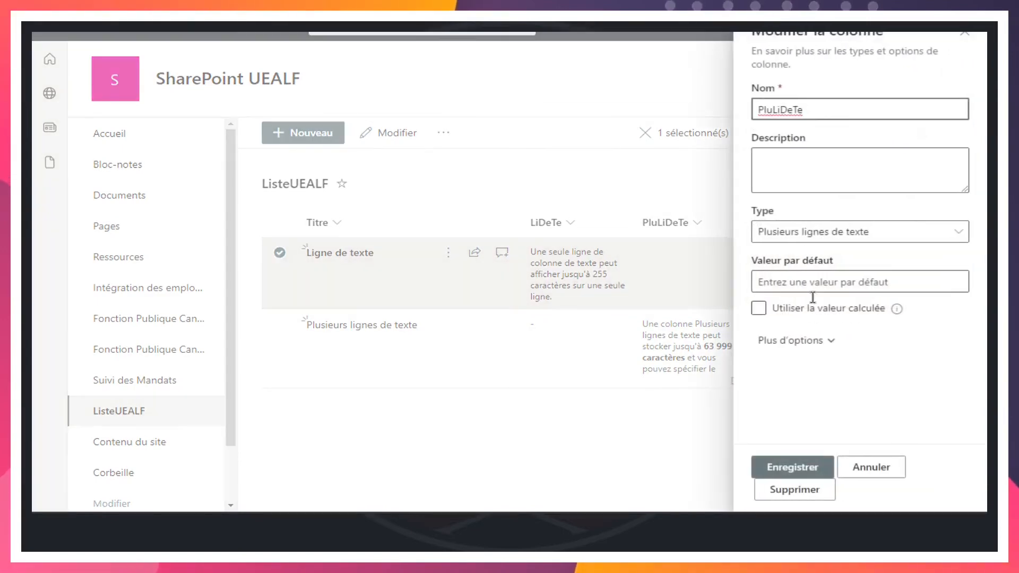
left_click(765, 343)
scroll(830, 335, "down", 2)
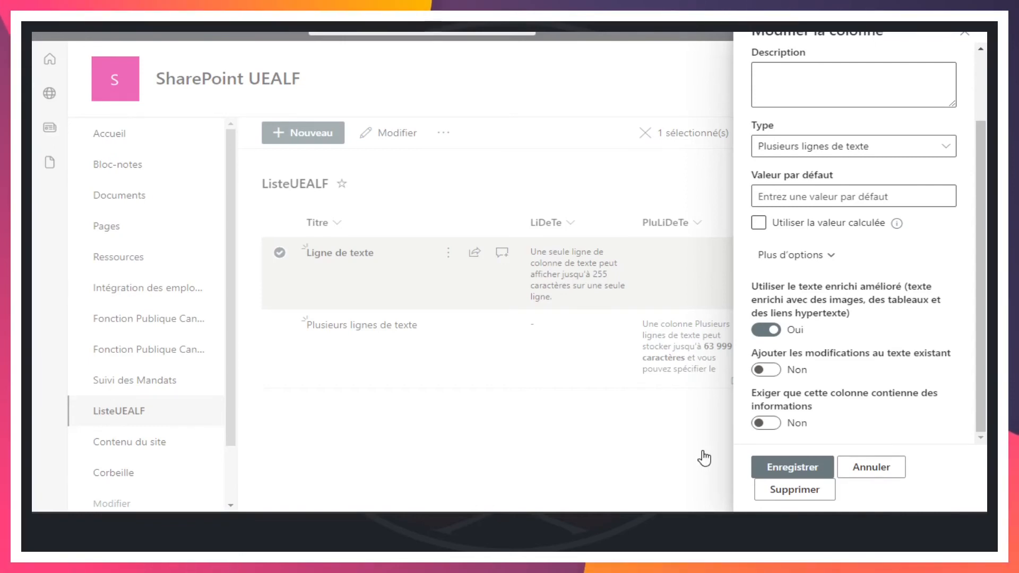
left_click(880, 466)
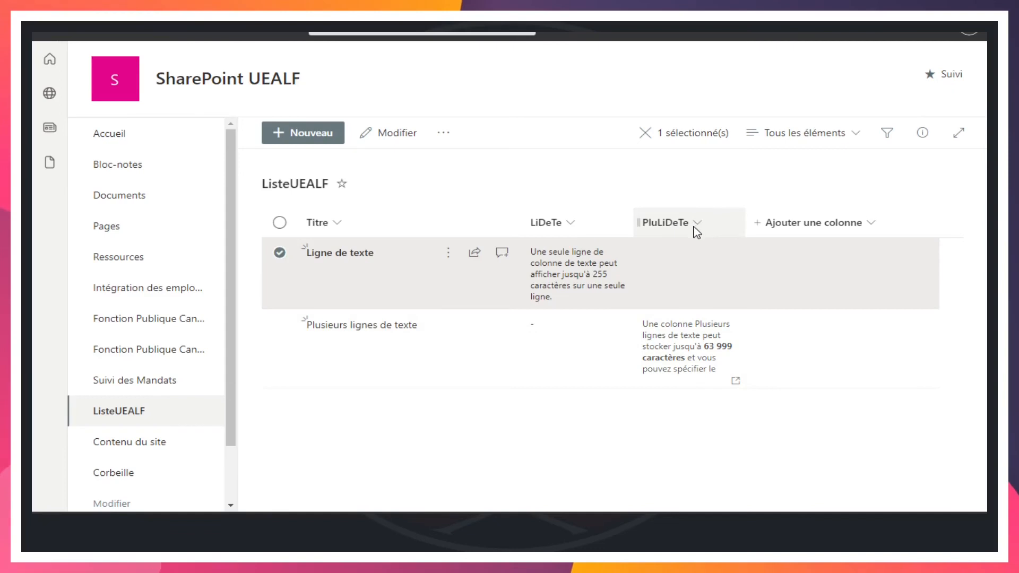
- Turn off enhanced rich text for the PluLiDeTe column, save it as plain text and clear the item selection
left_click(695, 225)
mouse_move(687, 257)
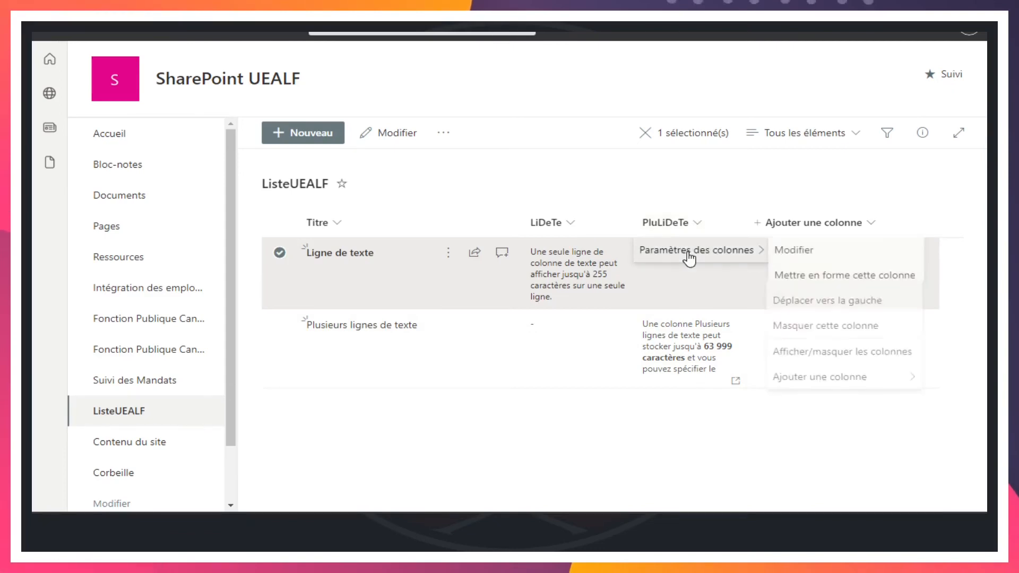
left_click(824, 253)
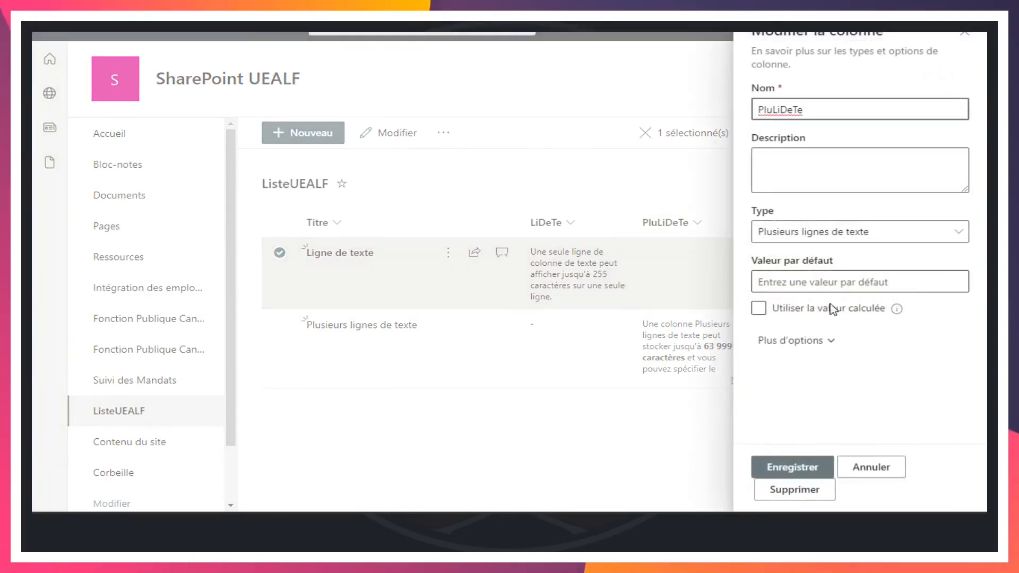
left_click(794, 341)
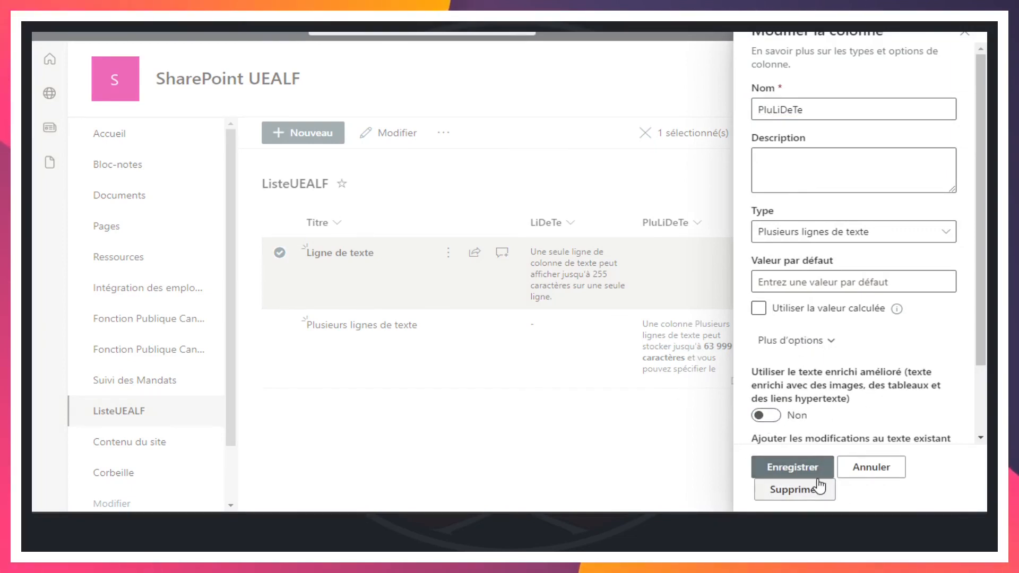
left_click(808, 470)
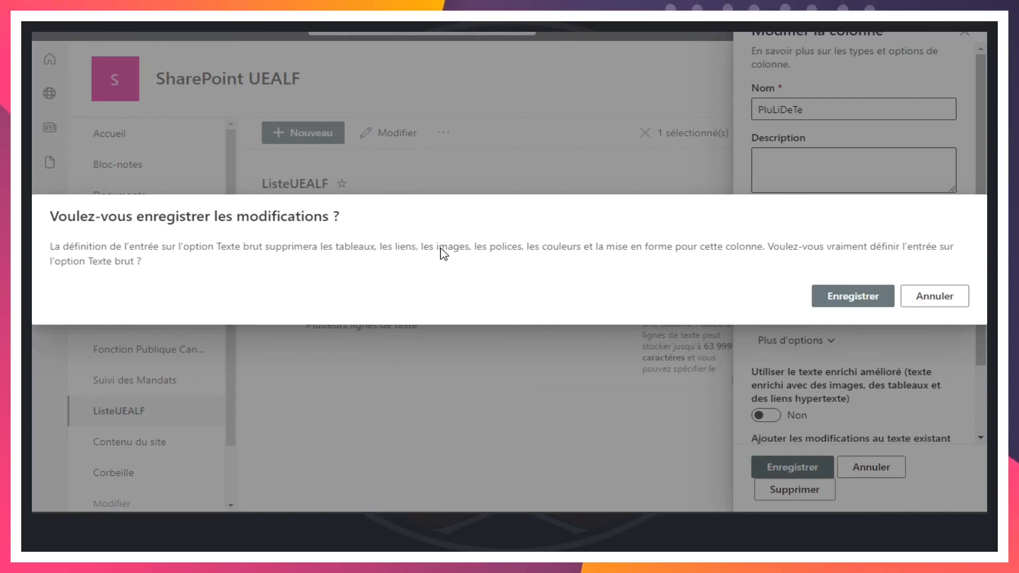
left_click(853, 297)
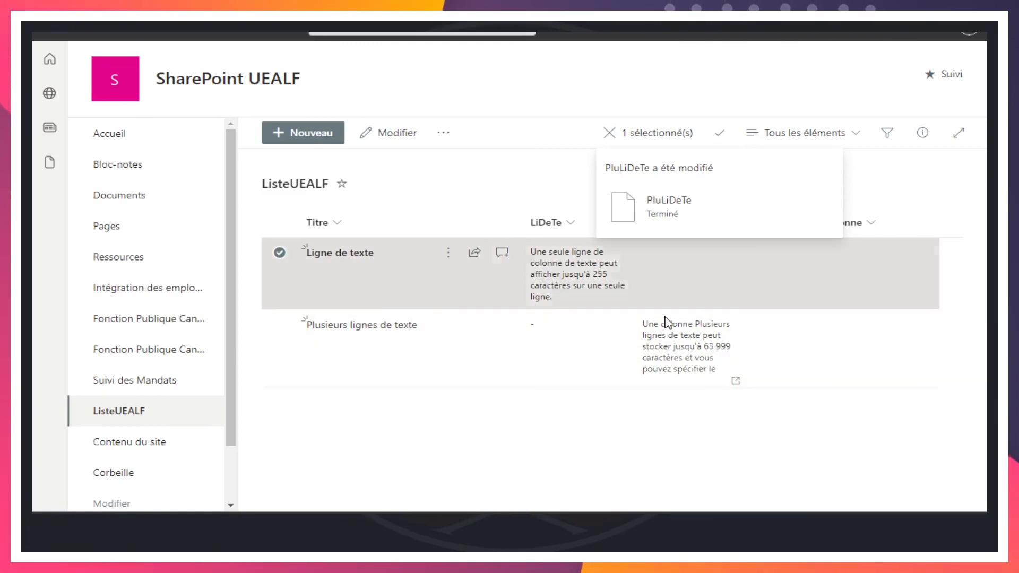
left_click(537, 441)
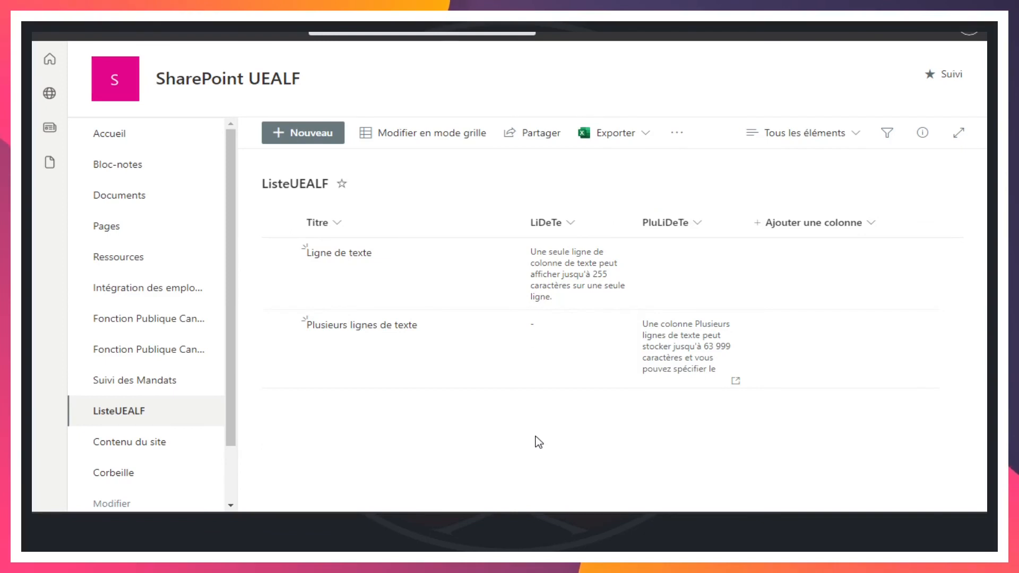